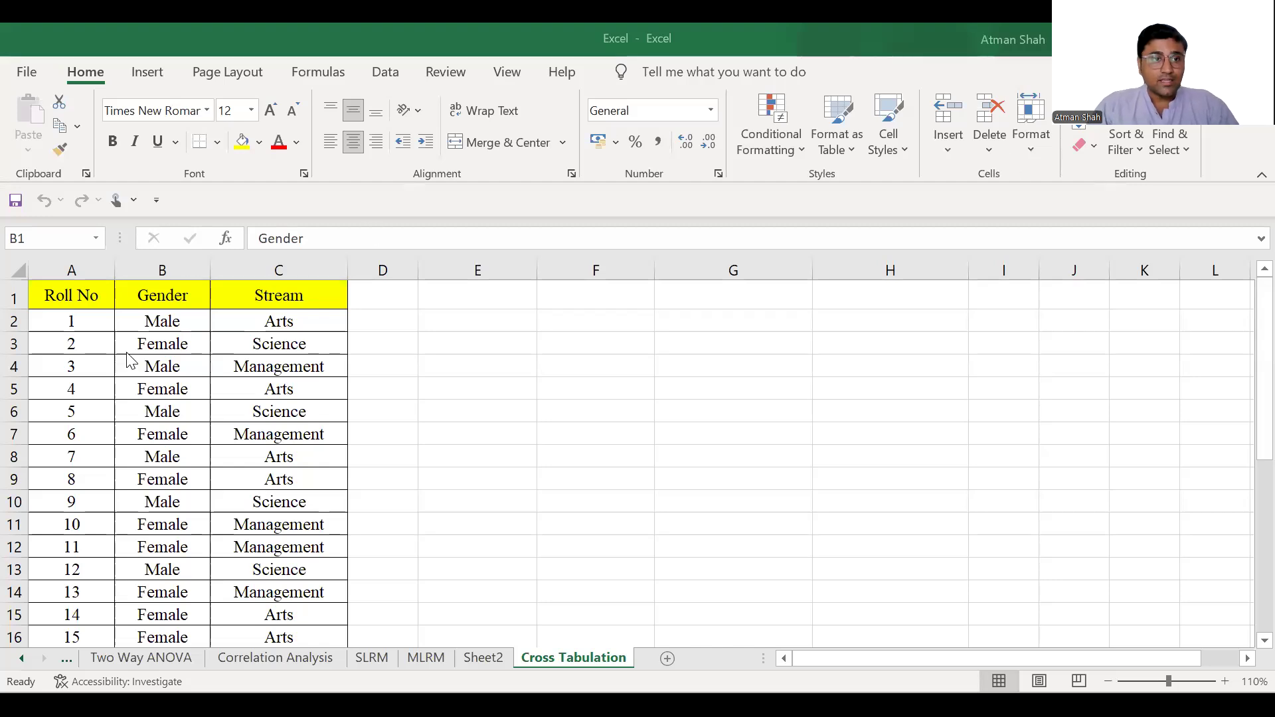
- Select the Gender and Stream headings and some Stream entries in the data
click(147, 297)
click(243, 295)
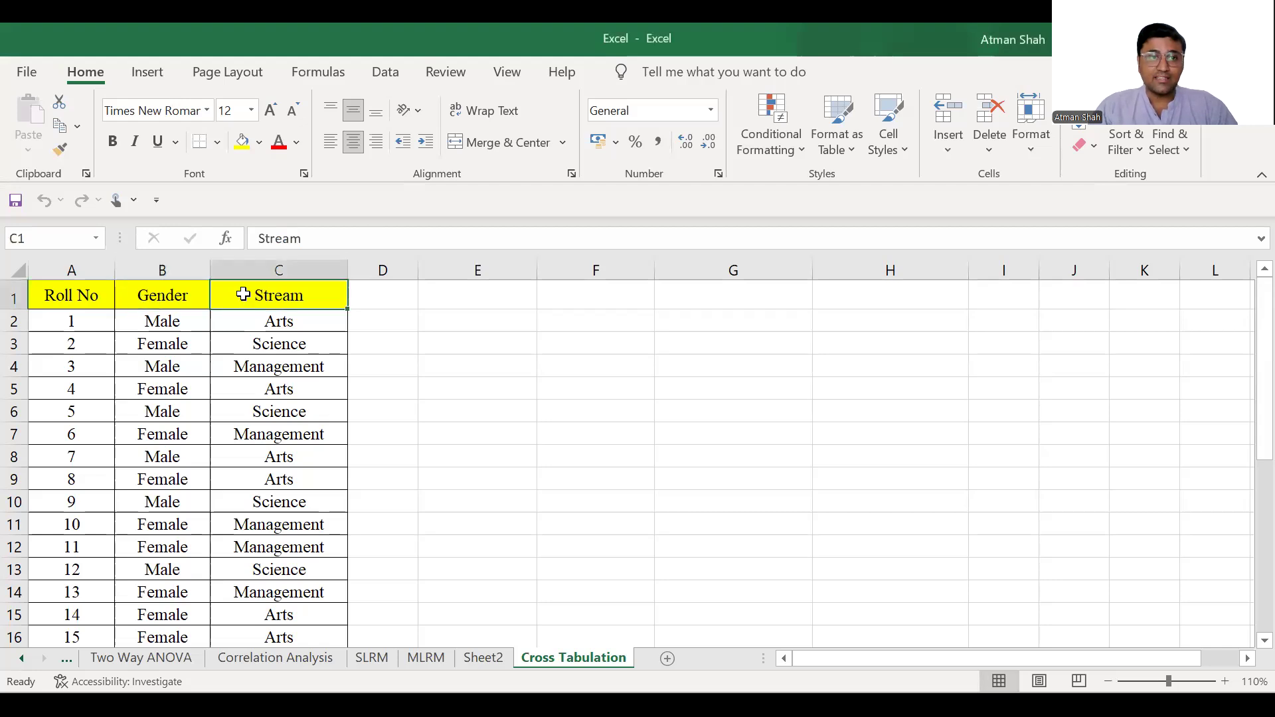
click(183, 302)
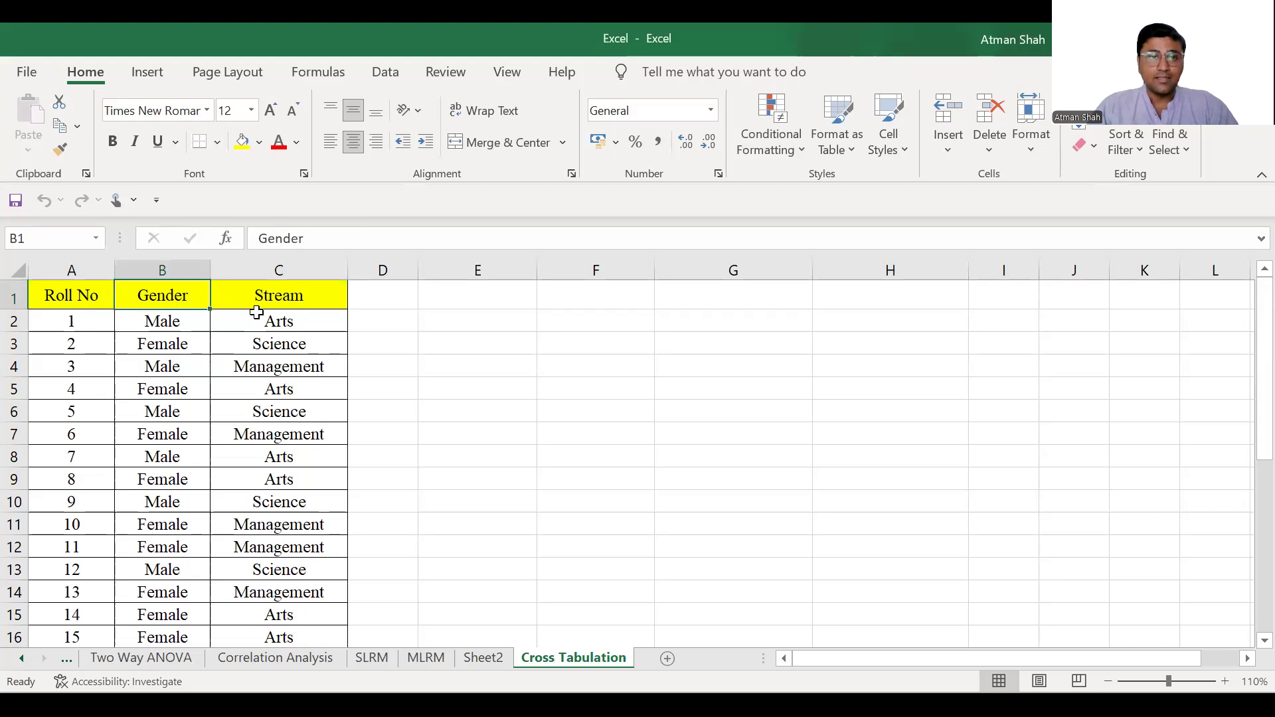
click(284, 294)
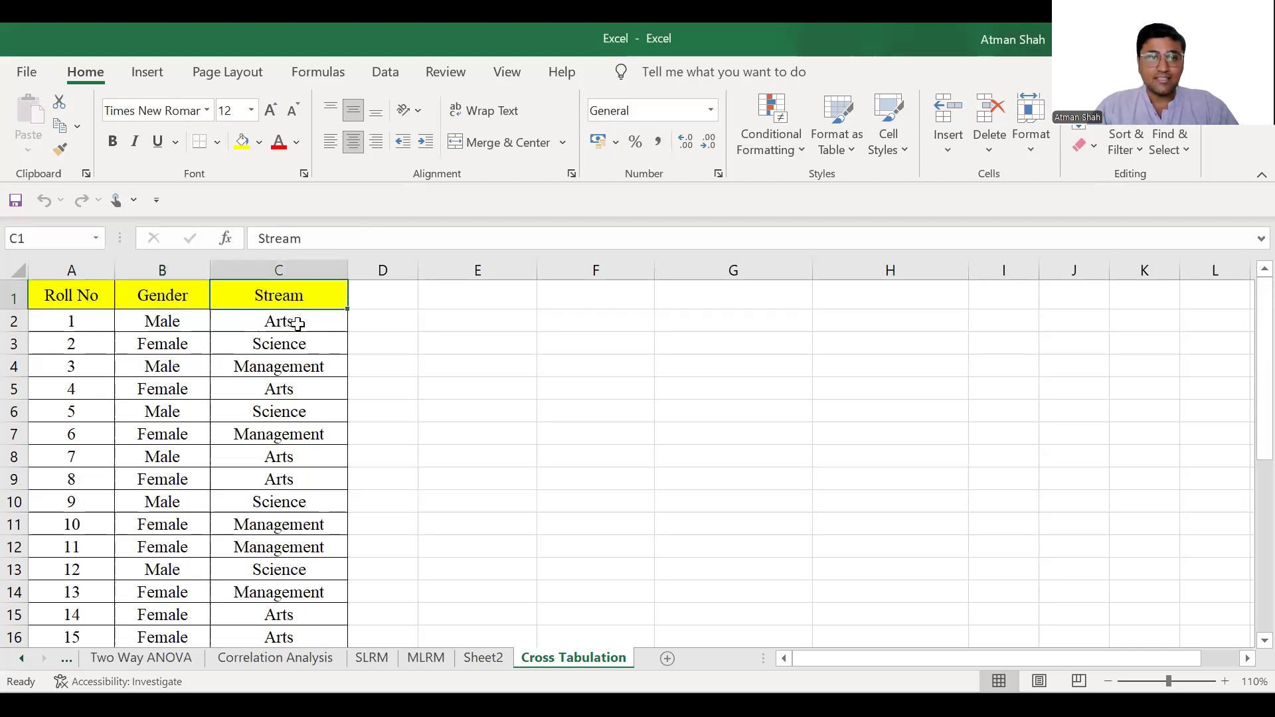
click(298, 324)
click(293, 367)
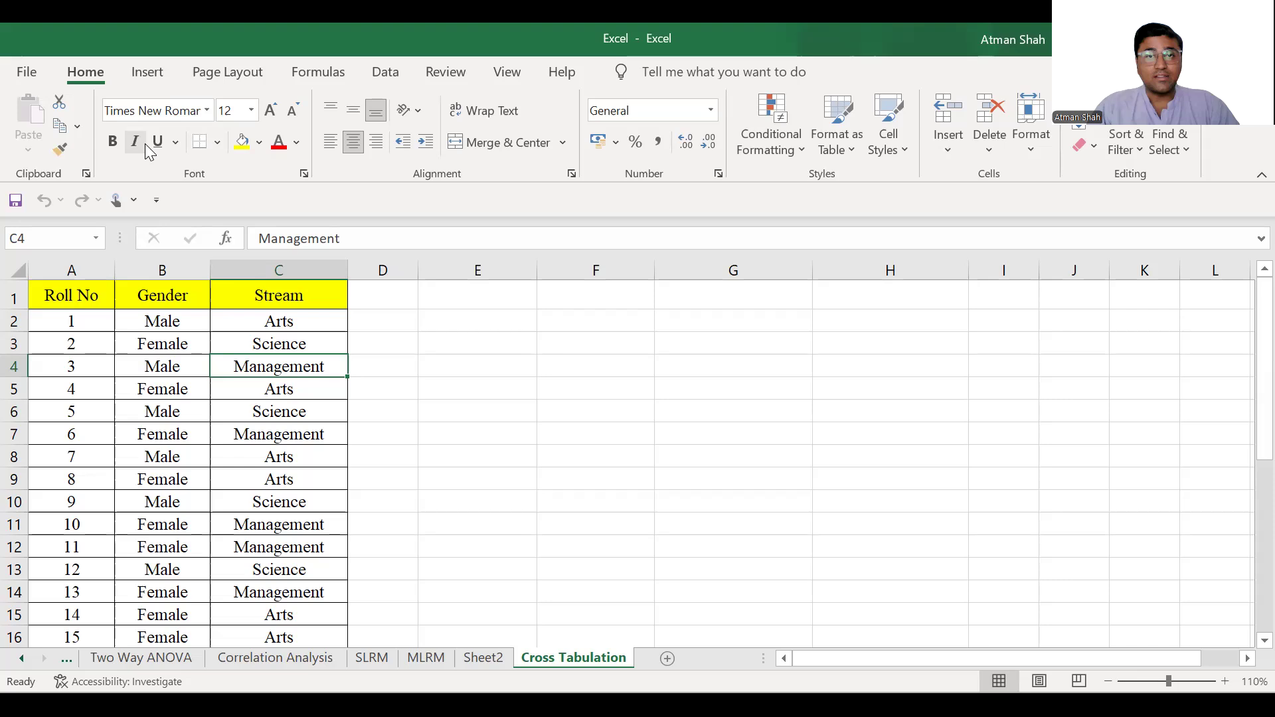
- Insert a PivotTable from source range B1:C31 on the existing worksheet at E2
click(148, 73)
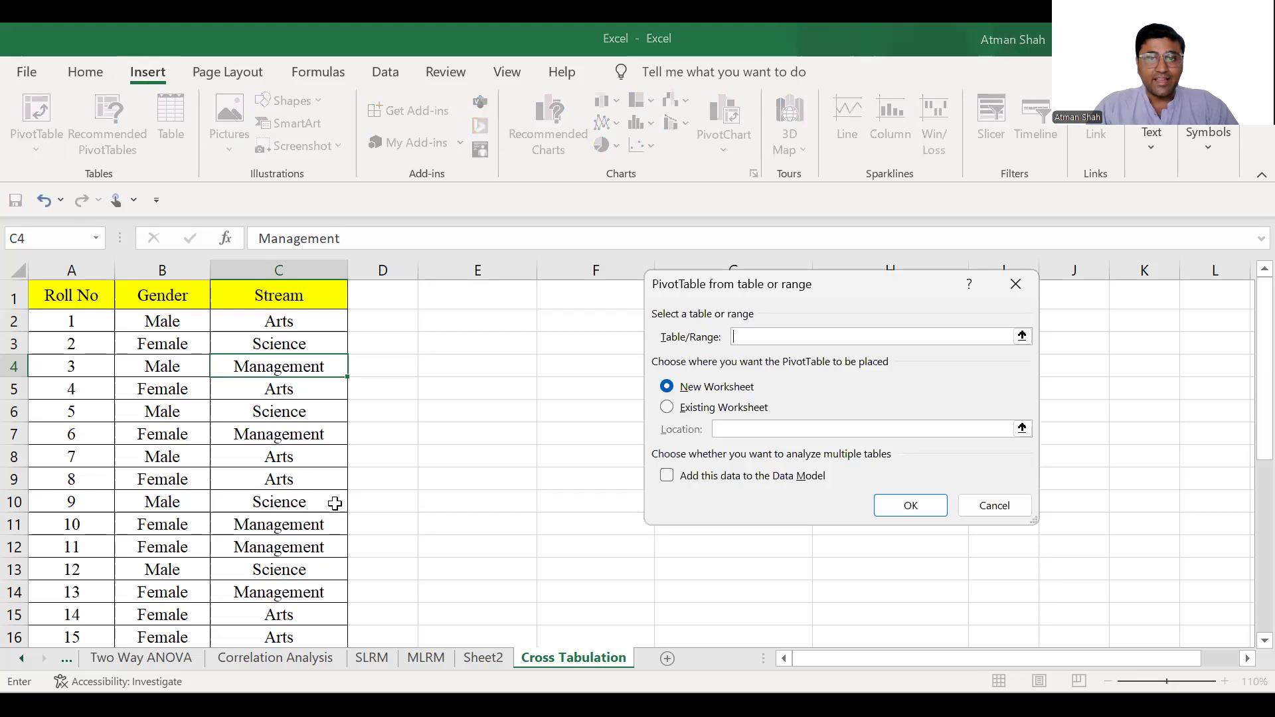
click(161, 301)
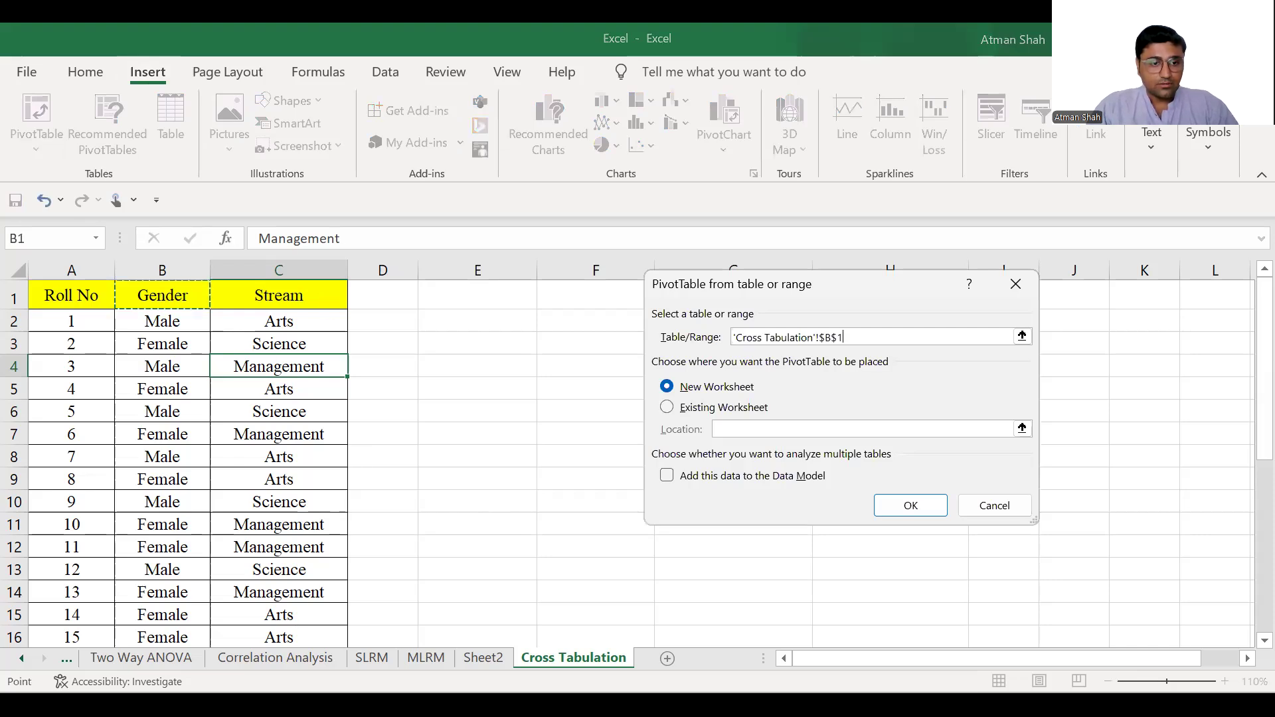
drag(278, 638, 311, 581)
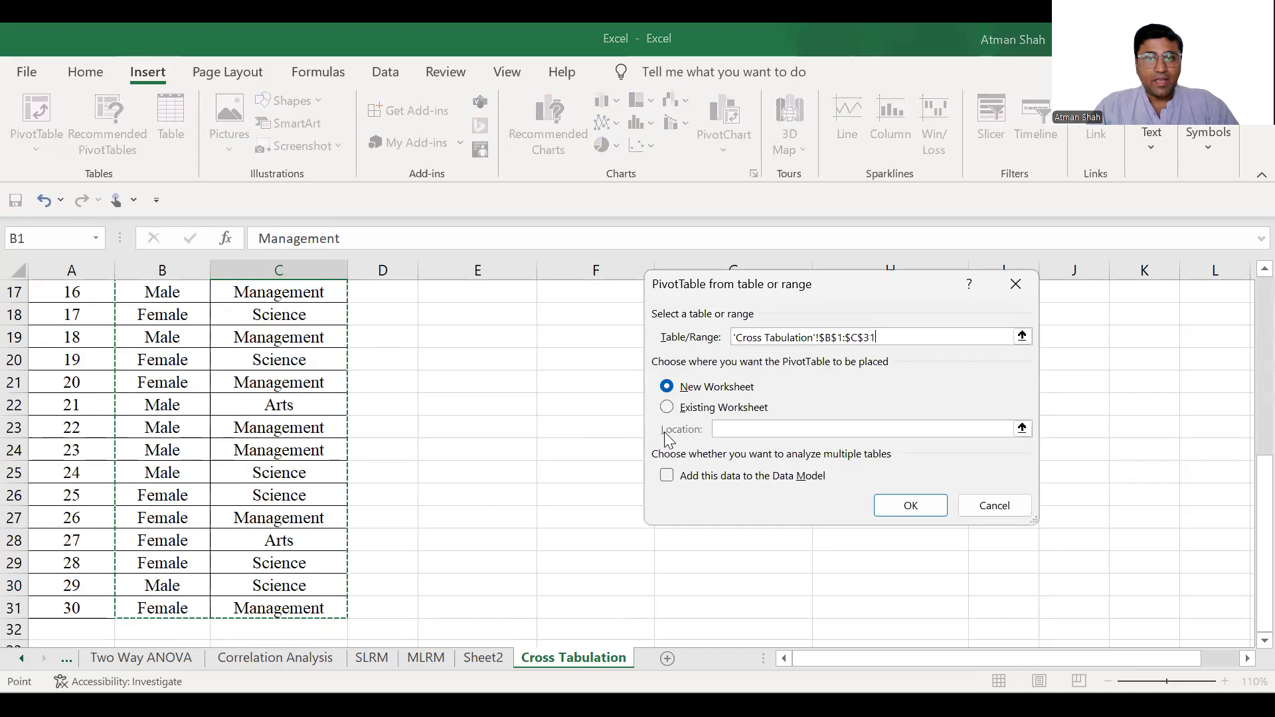
click(686, 409)
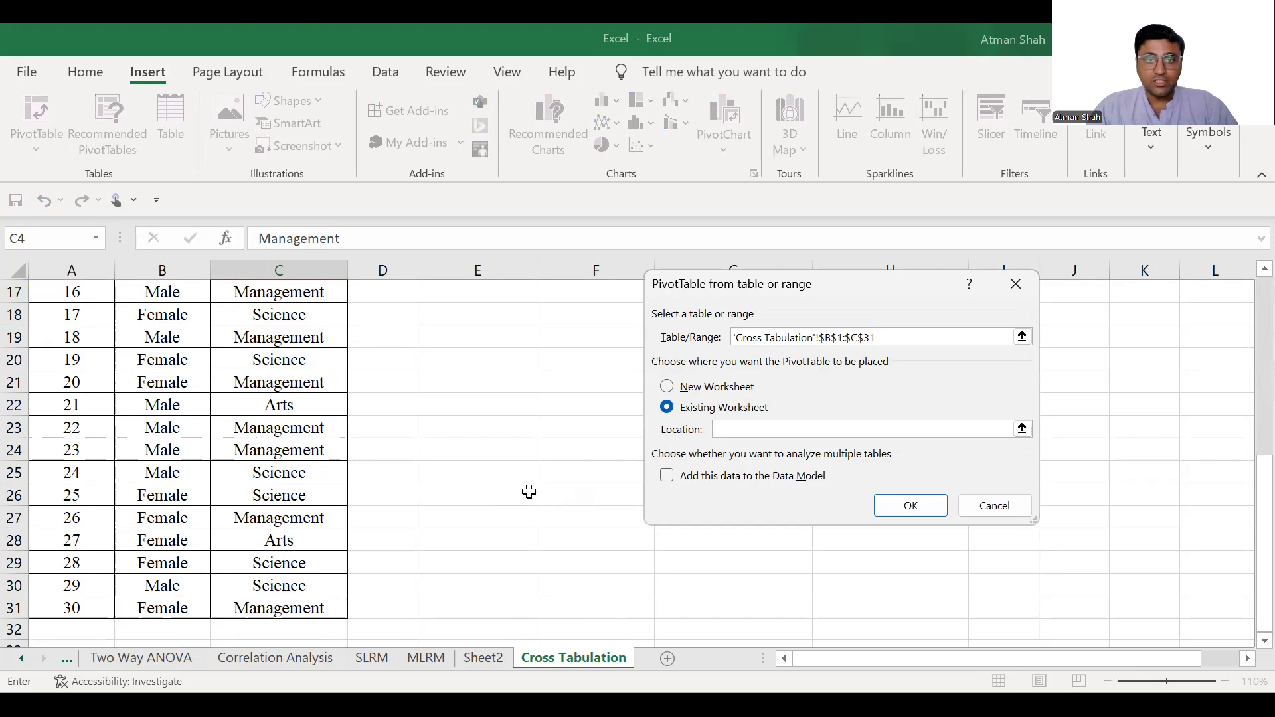
scroll(529, 492, up, 5)
scroll(498, 319, up, 1)
click(498, 321)
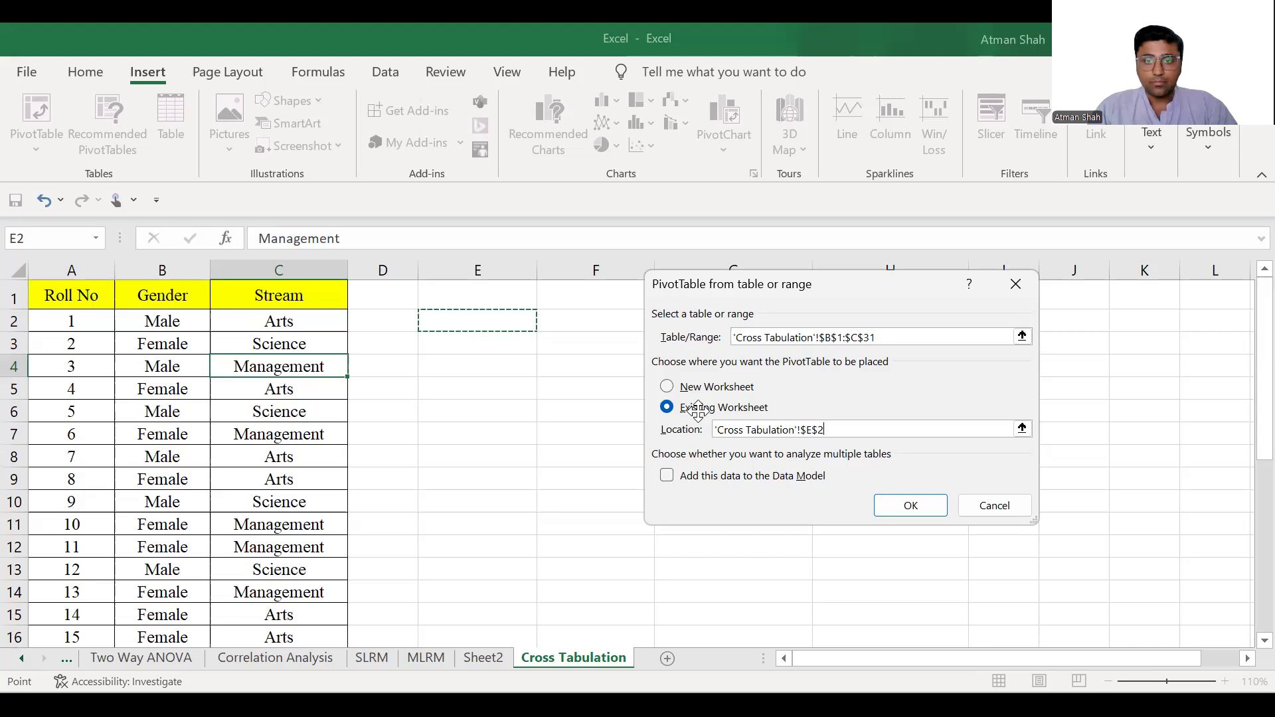
key(Return)
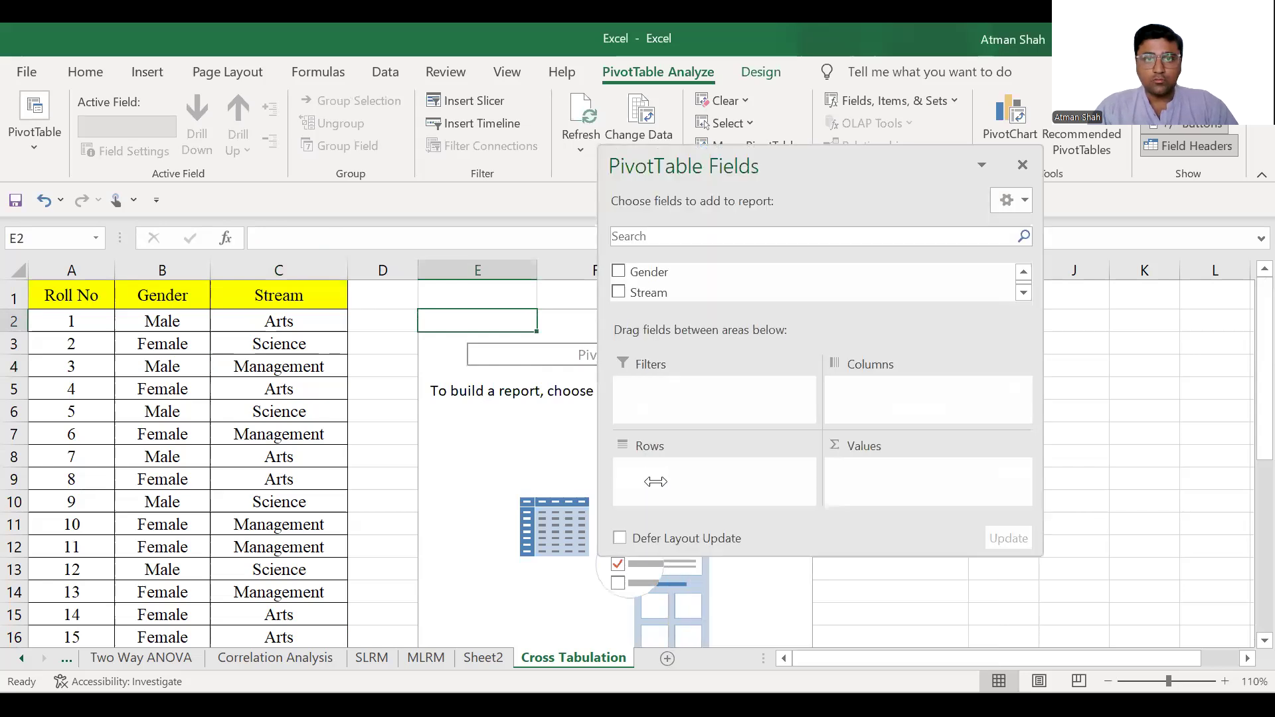
- Put Gender in Rows and Stream in Columns, giving Count of Stream
drag(641, 272, 661, 488)
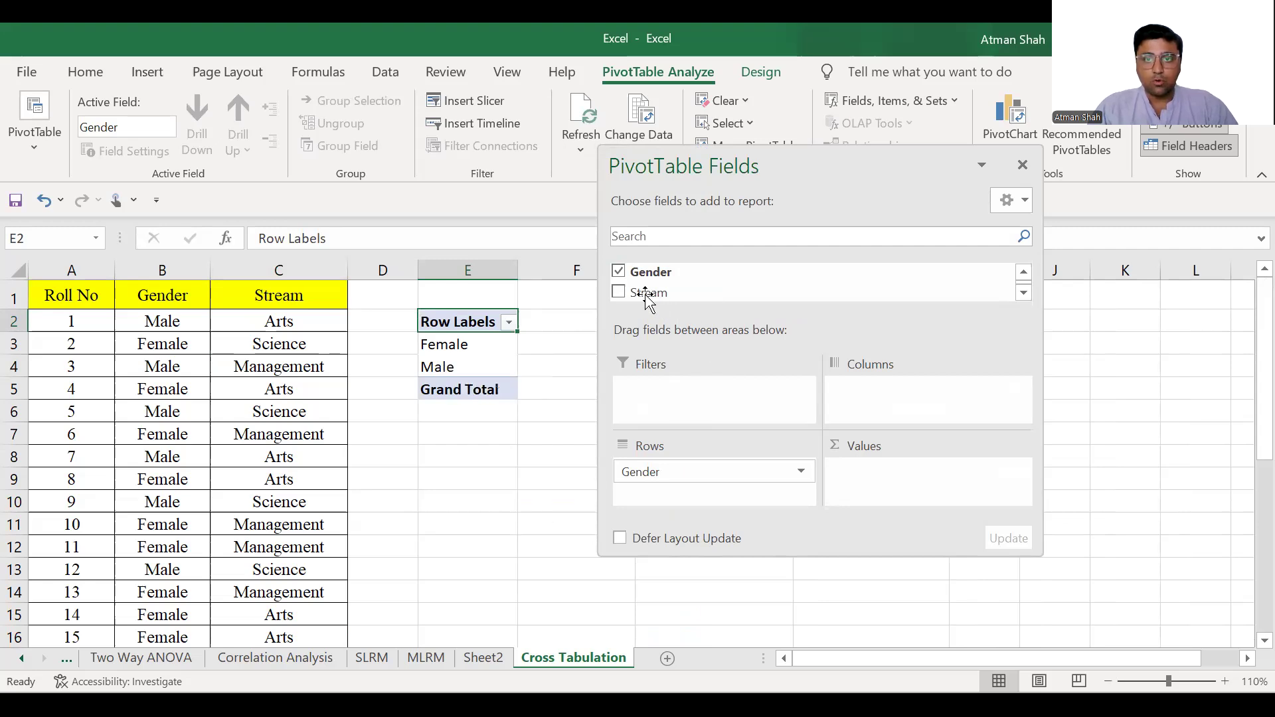
click(647, 297)
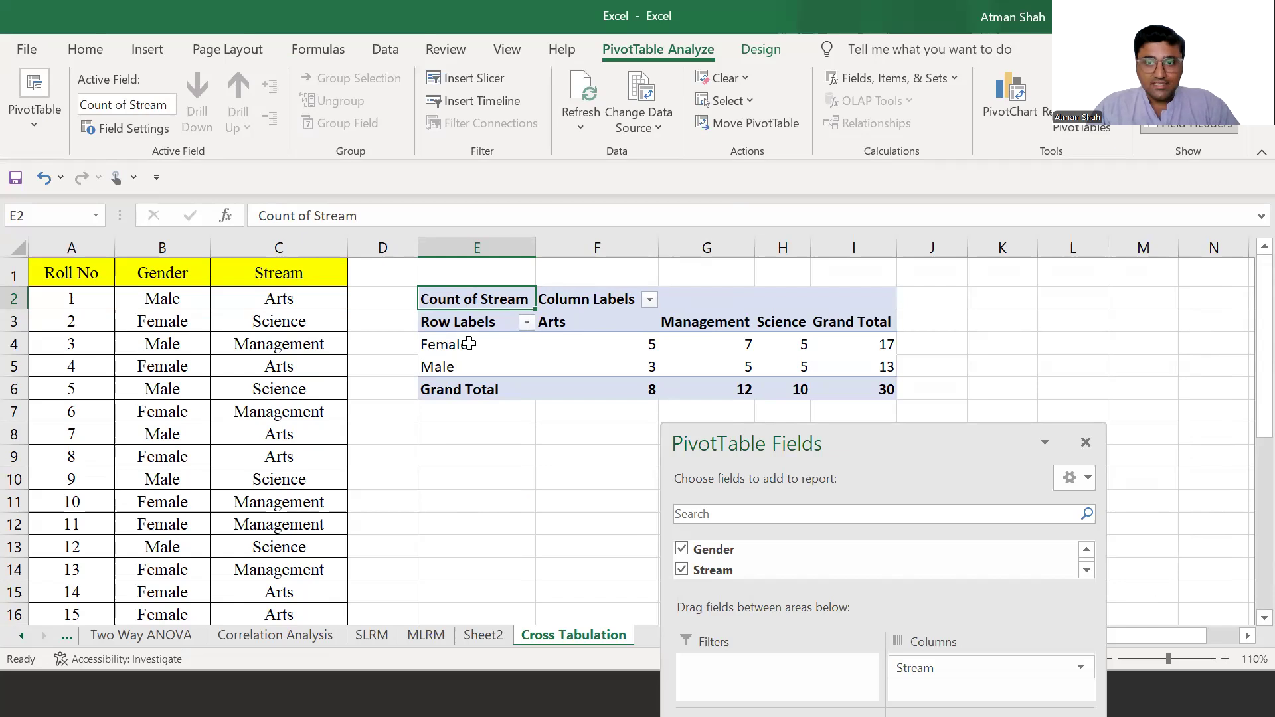
- Fill the pivot table's Female row with yellow
drag(457, 347, 624, 343)
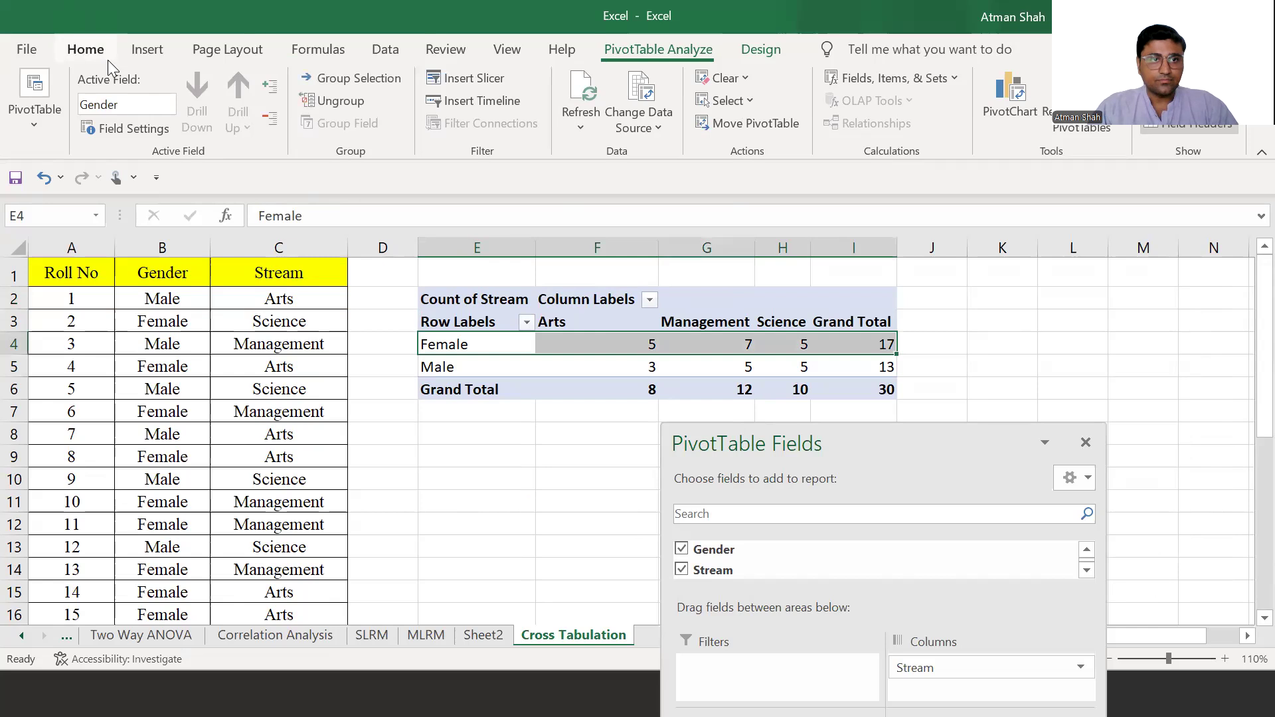
scroll(256, 131, up, 8)
click(241, 120)
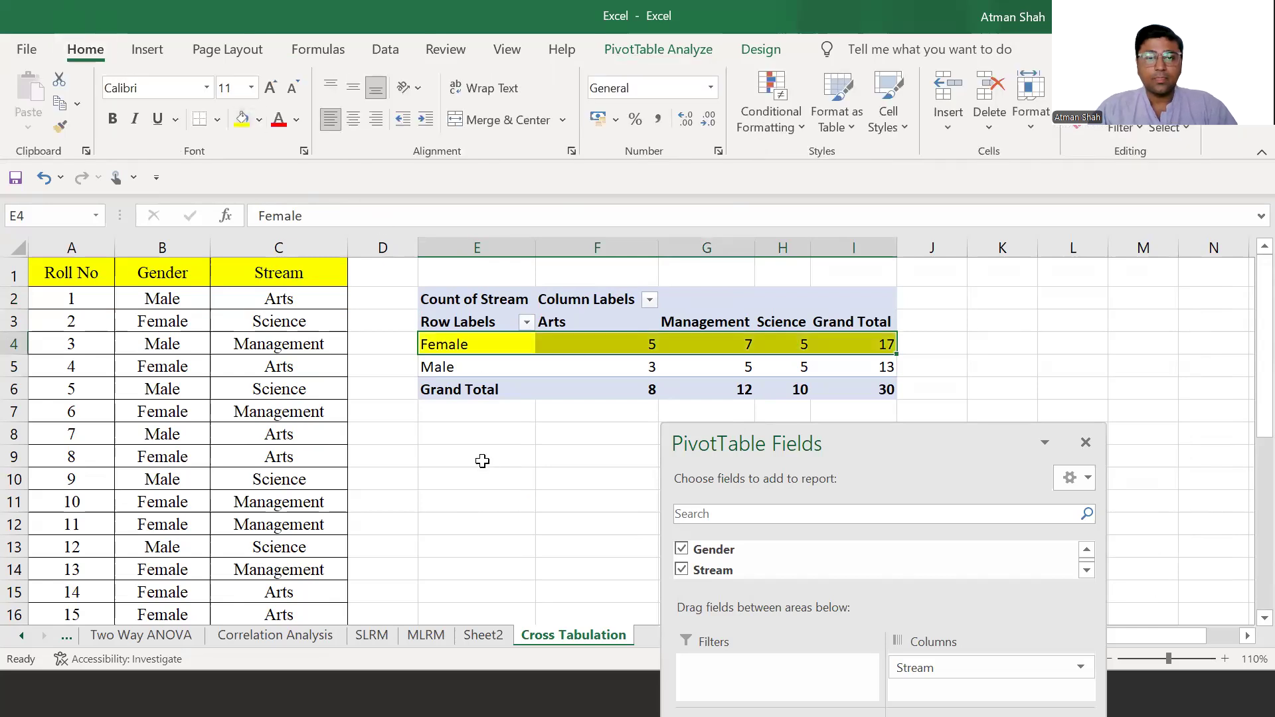
- Fill the Male row light green, then reselect a pivot cell to show the field list
drag(467, 369, 631, 367)
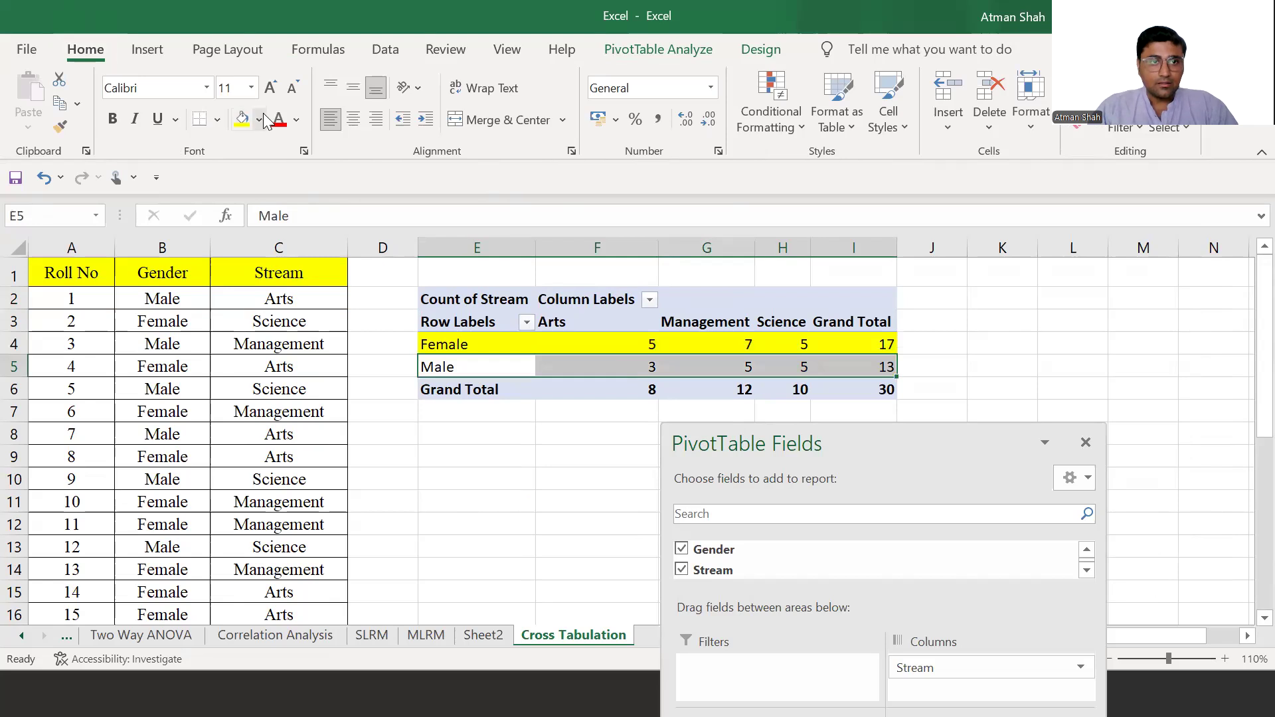
click(260, 119)
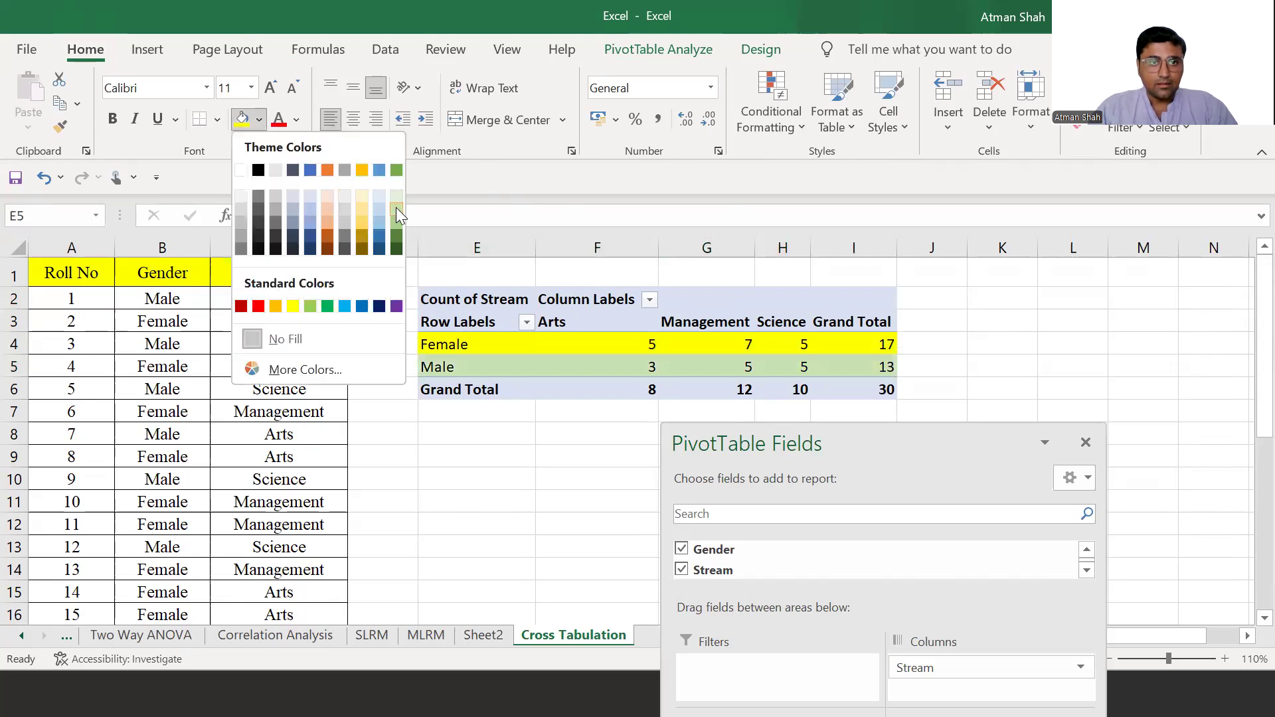
click(436, 473)
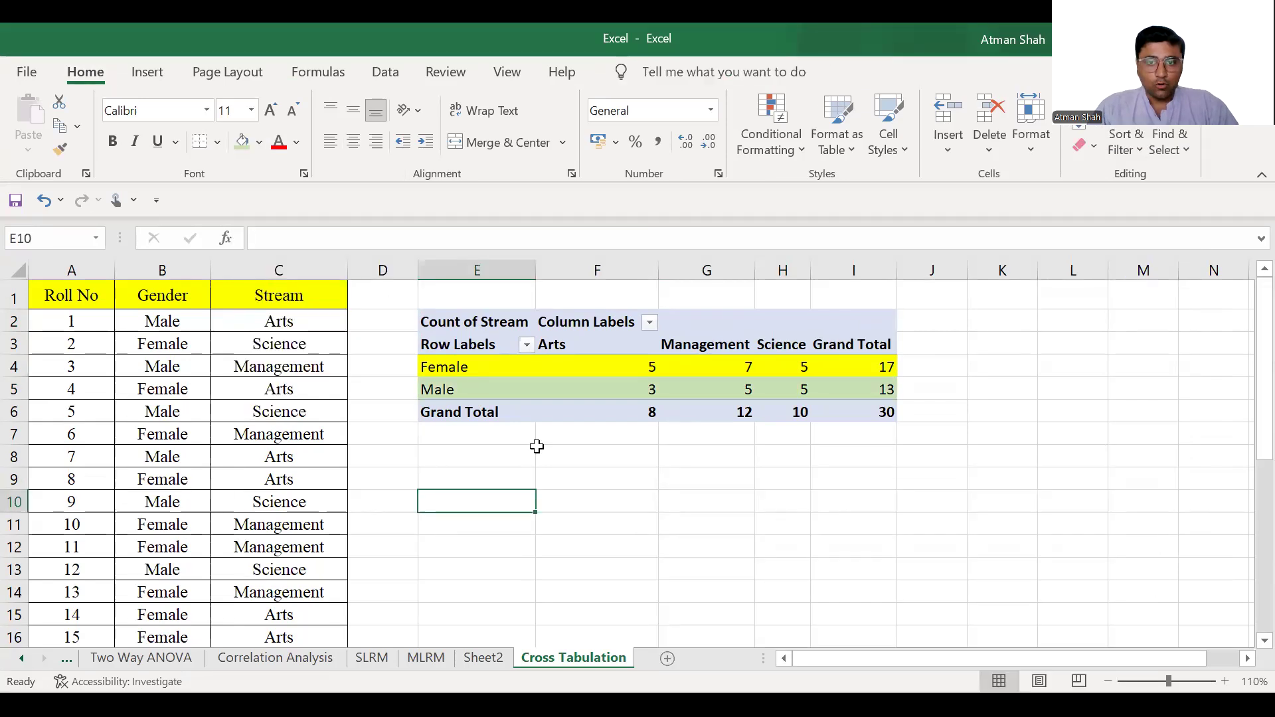
click(609, 364)
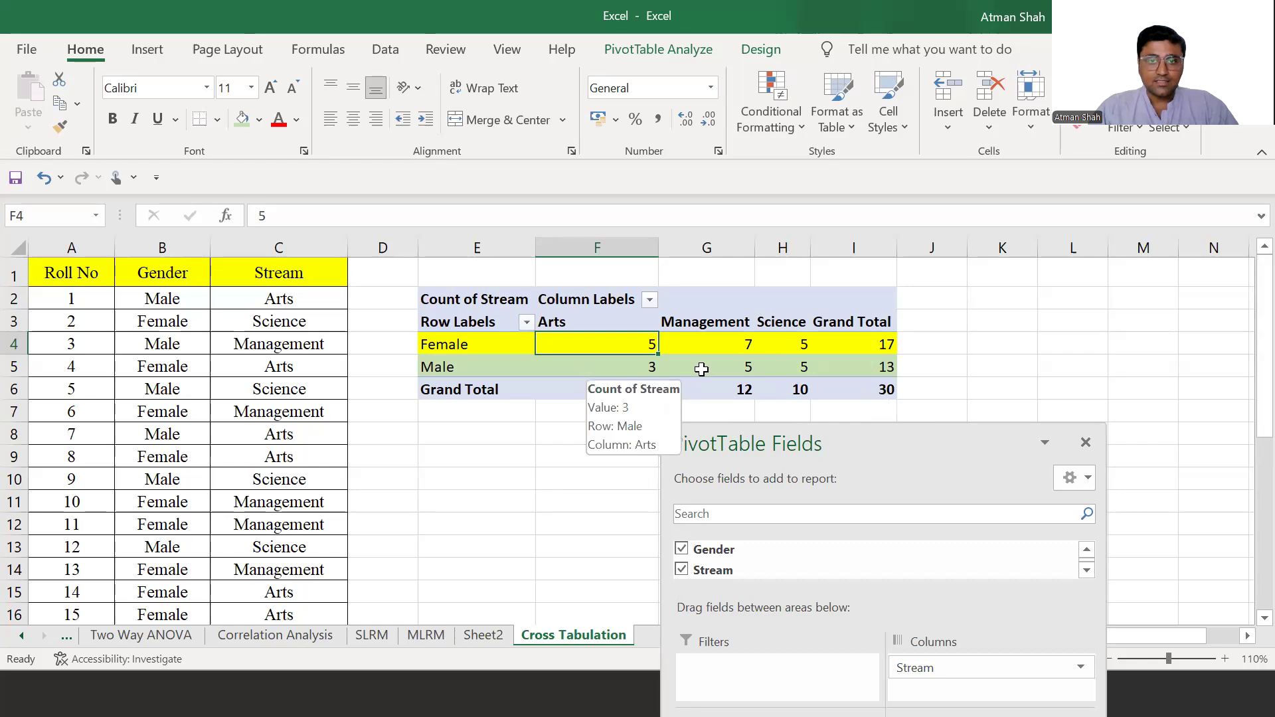
- Change the values to Count of Gender and move the field list off the pivot table
mouse_move(701, 369)
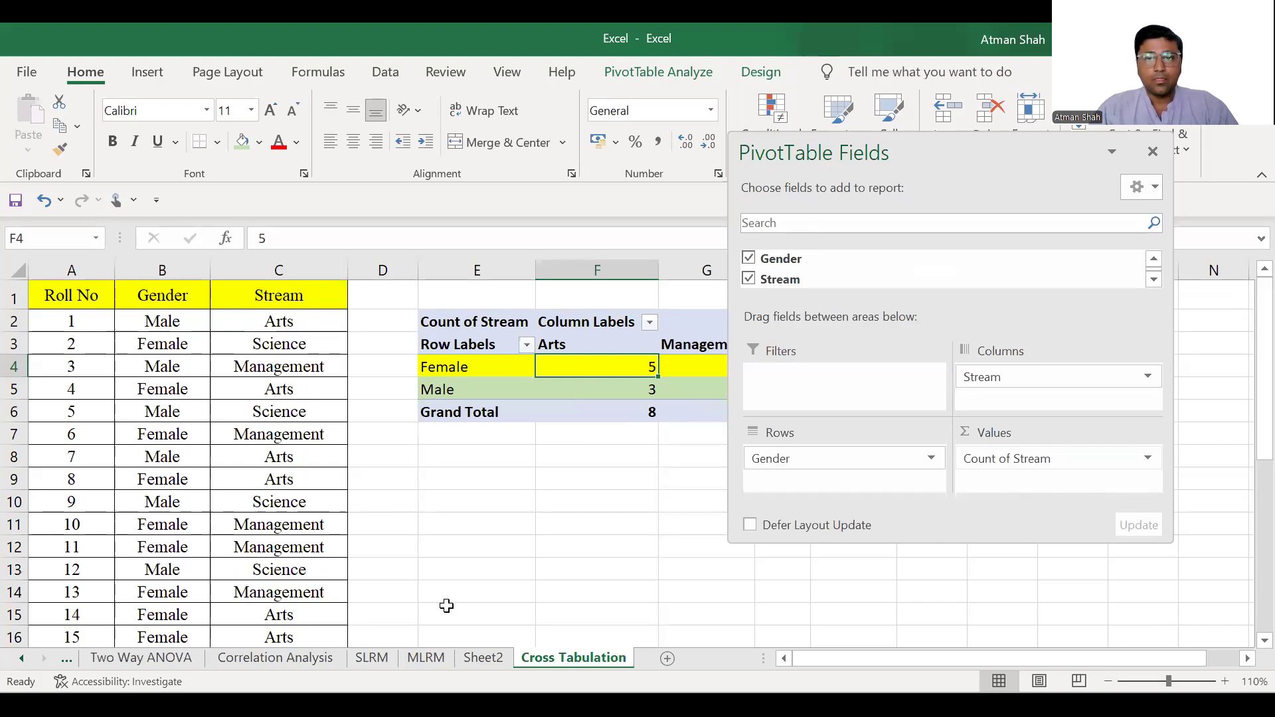
key(ctrl+z)
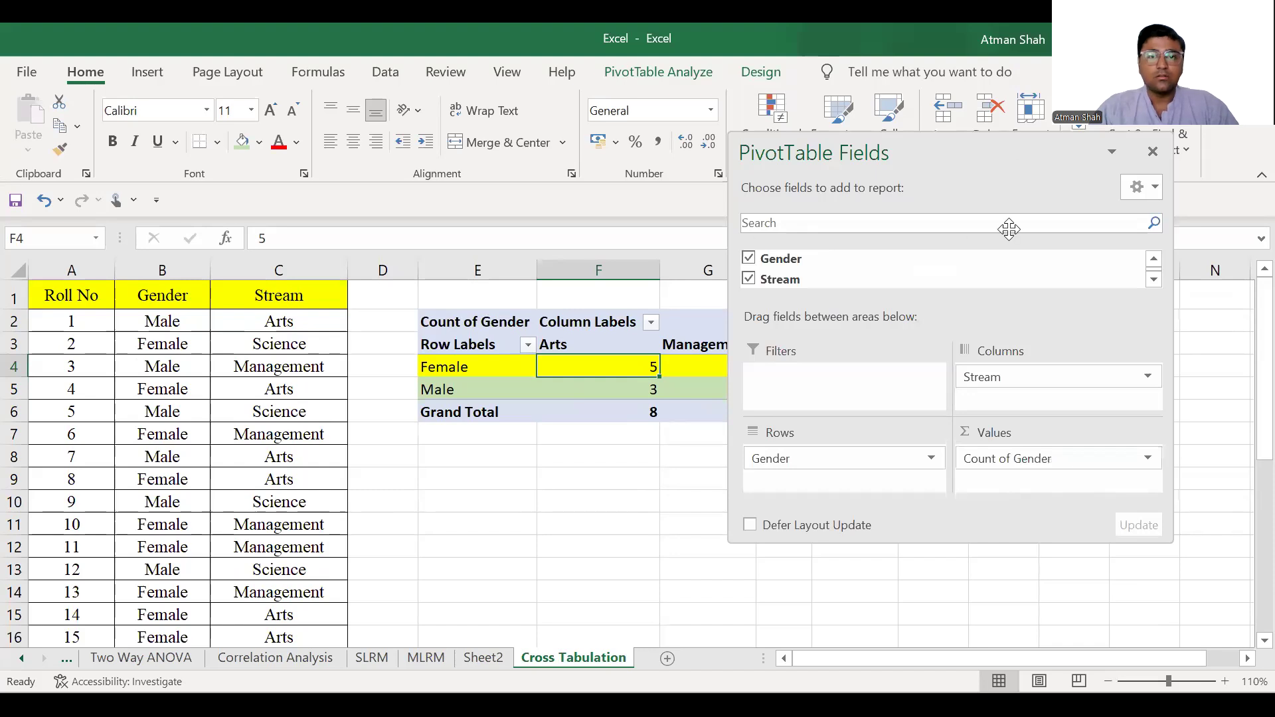
drag(1008, 229, 682, 389)
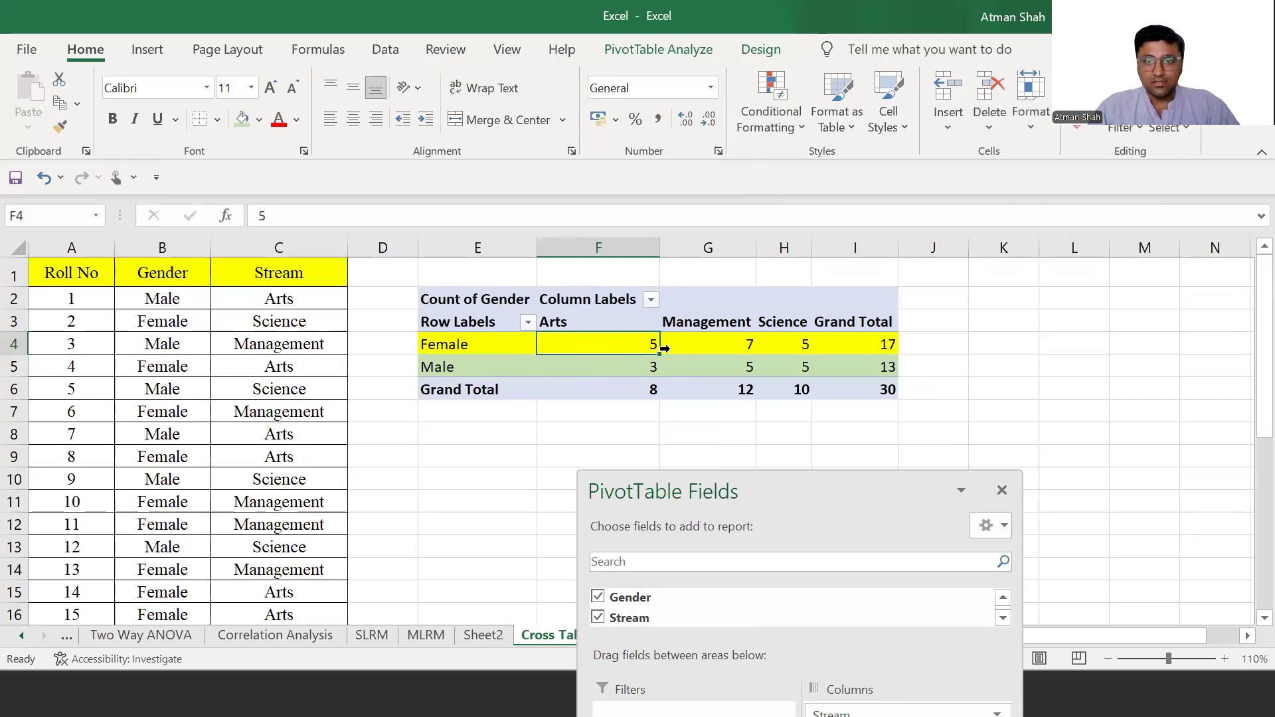
- Filter the Stream column labels to hide Arts
drag(449, 299, 890, 392)
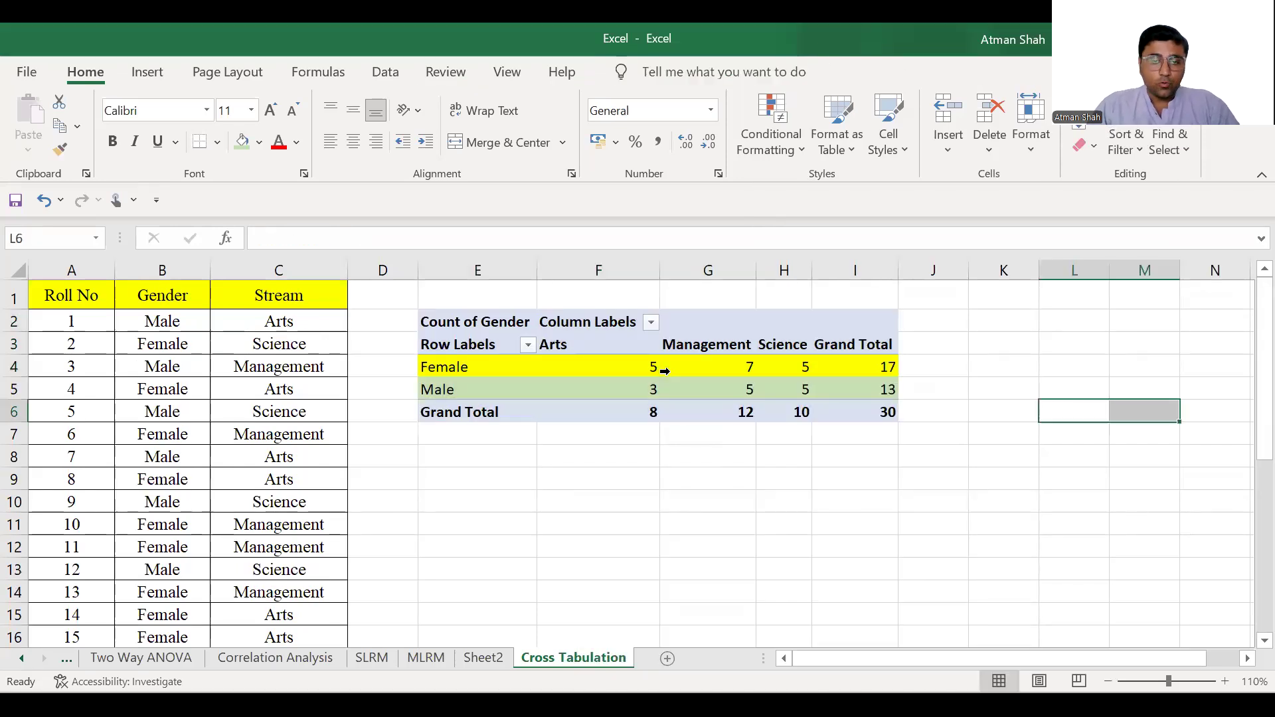
click(652, 323)
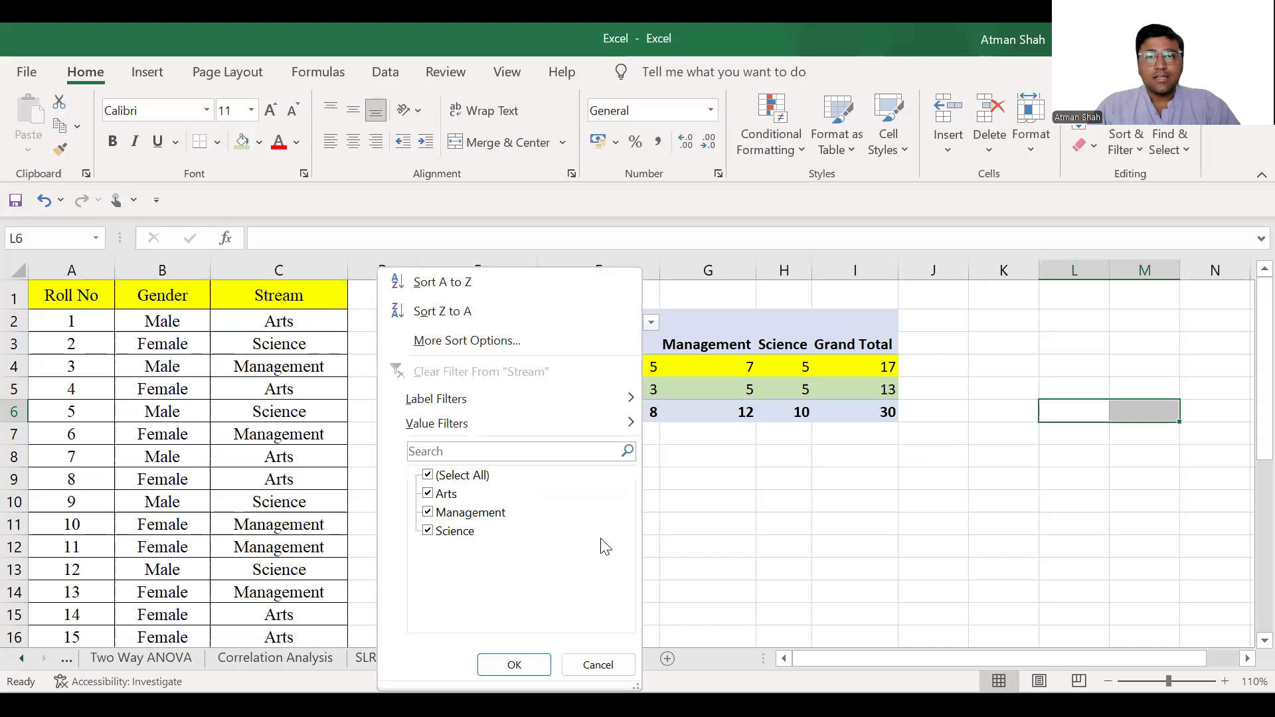
click(428, 495)
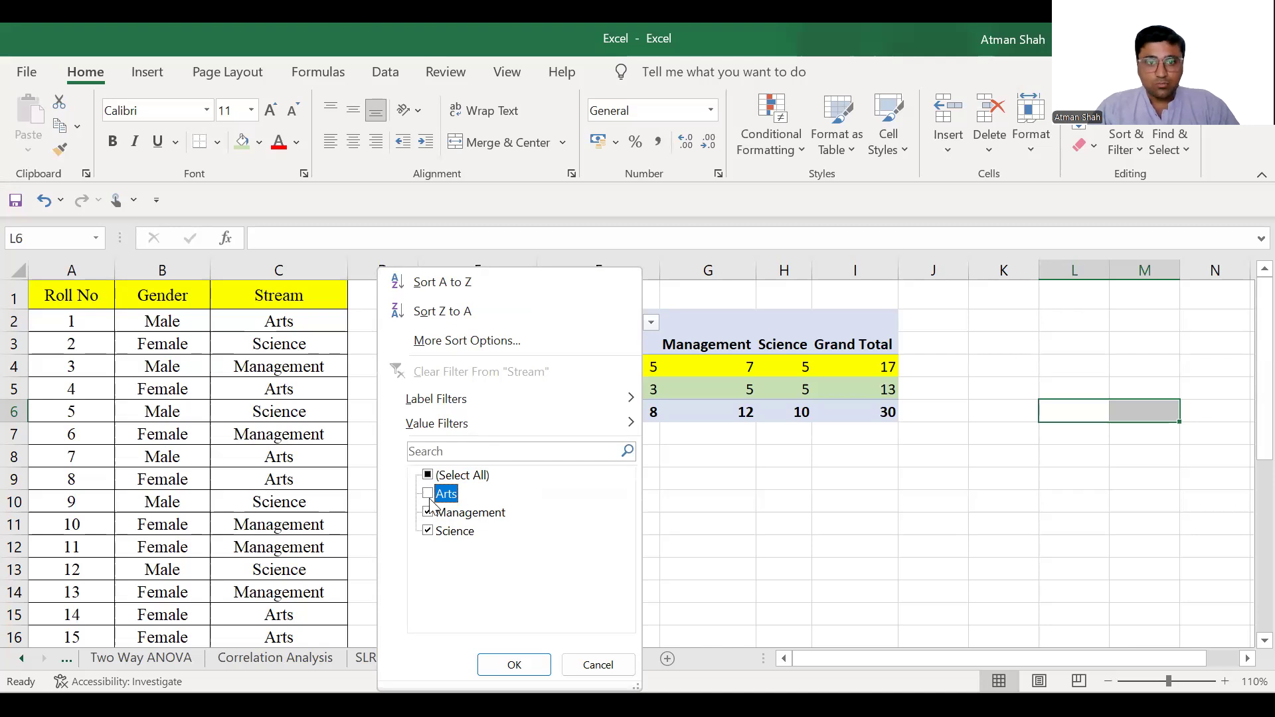
click(515, 666)
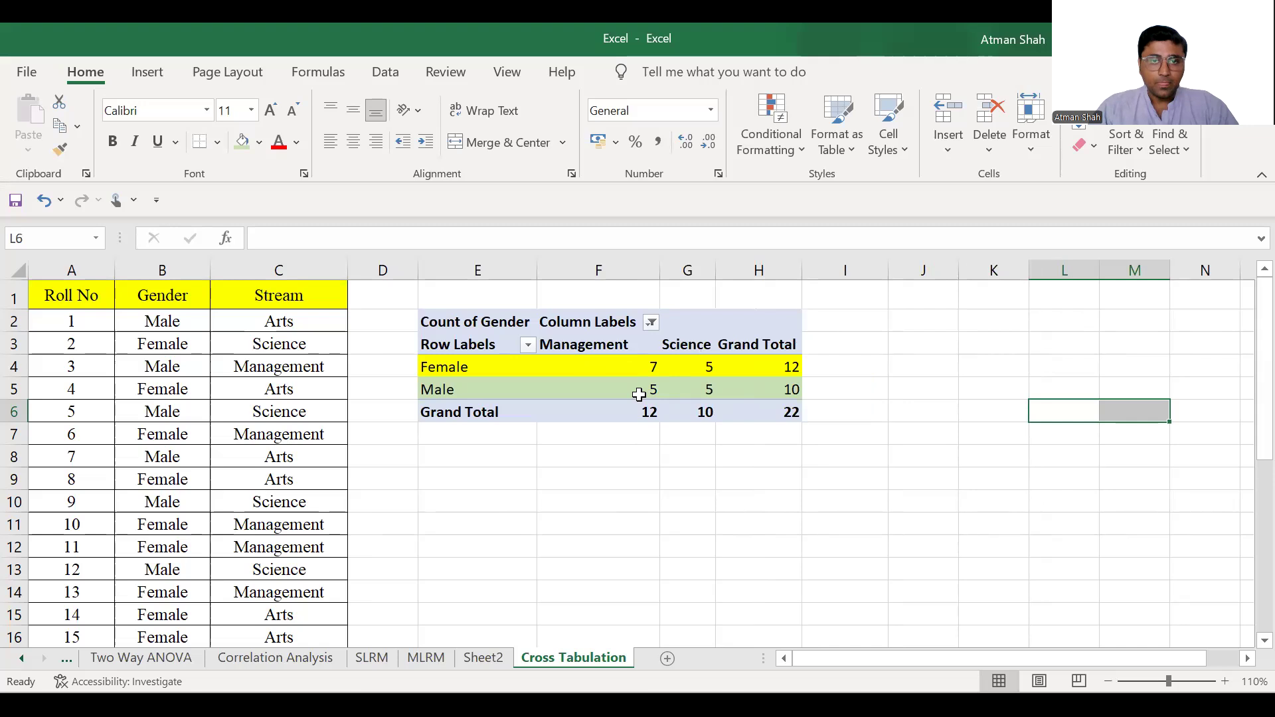
- Bring Arts back and hide Science instead in the column filter
click(651, 322)
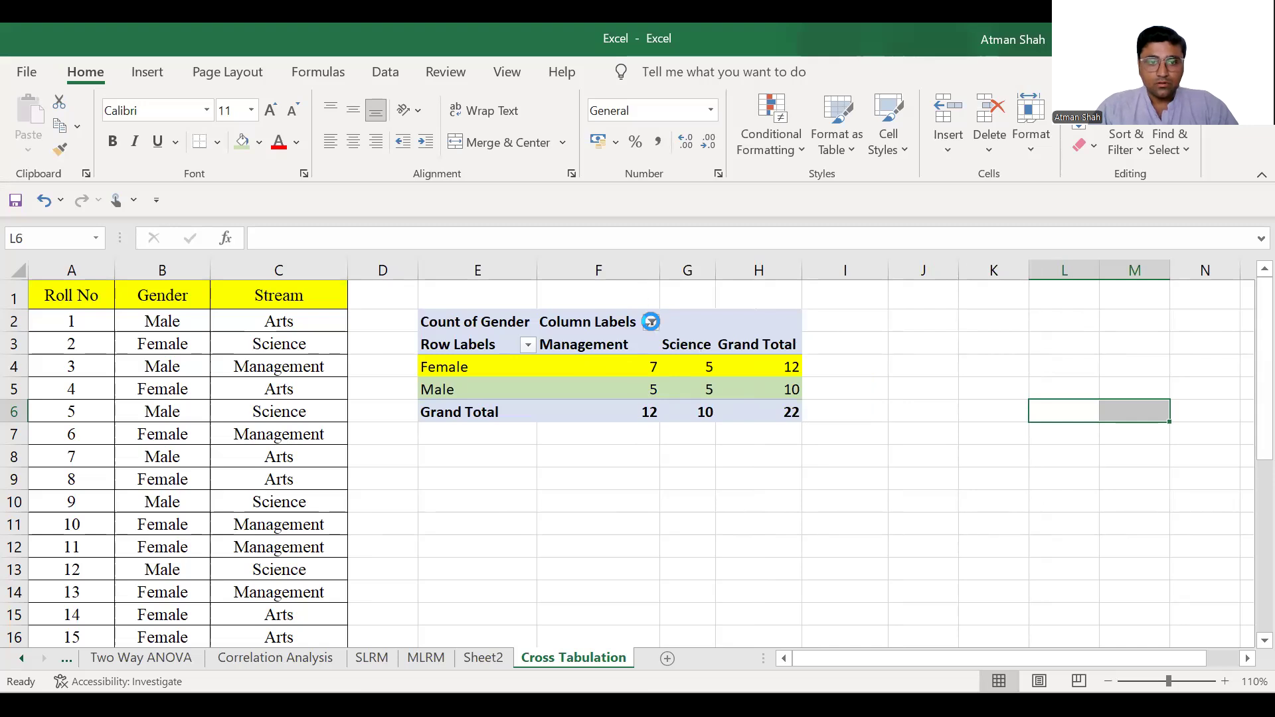
click(429, 494)
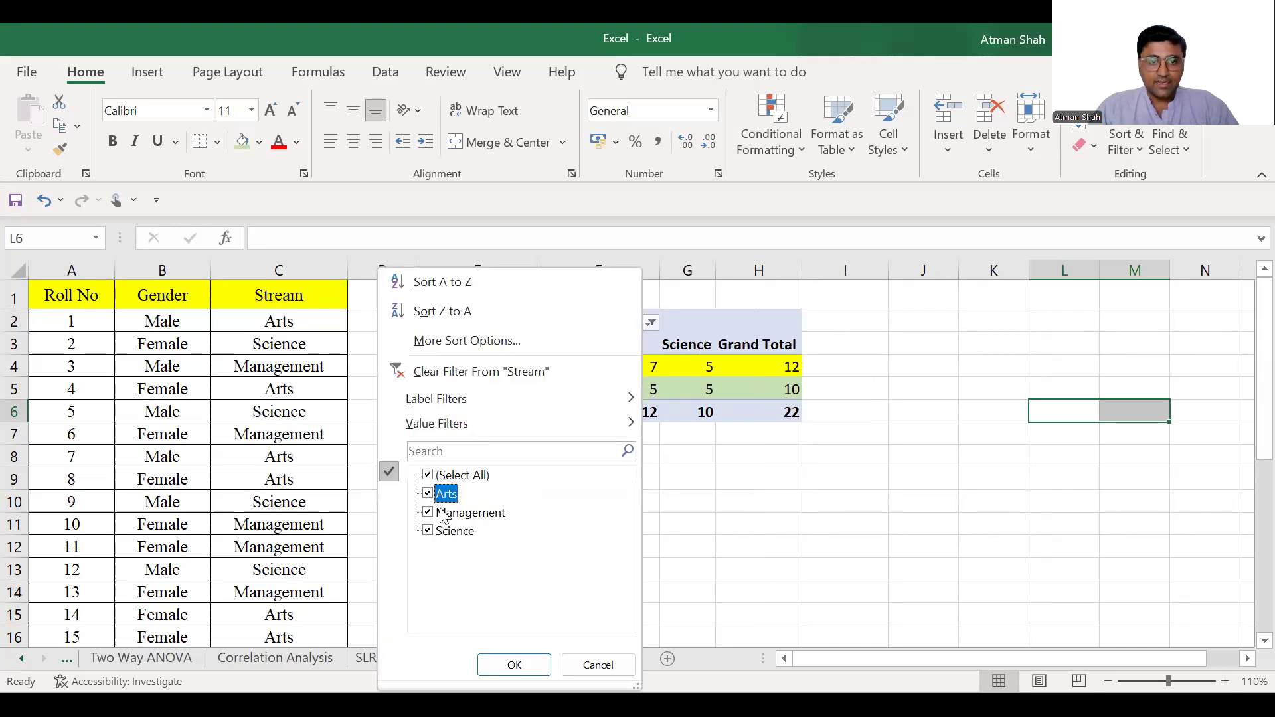
click(427, 531)
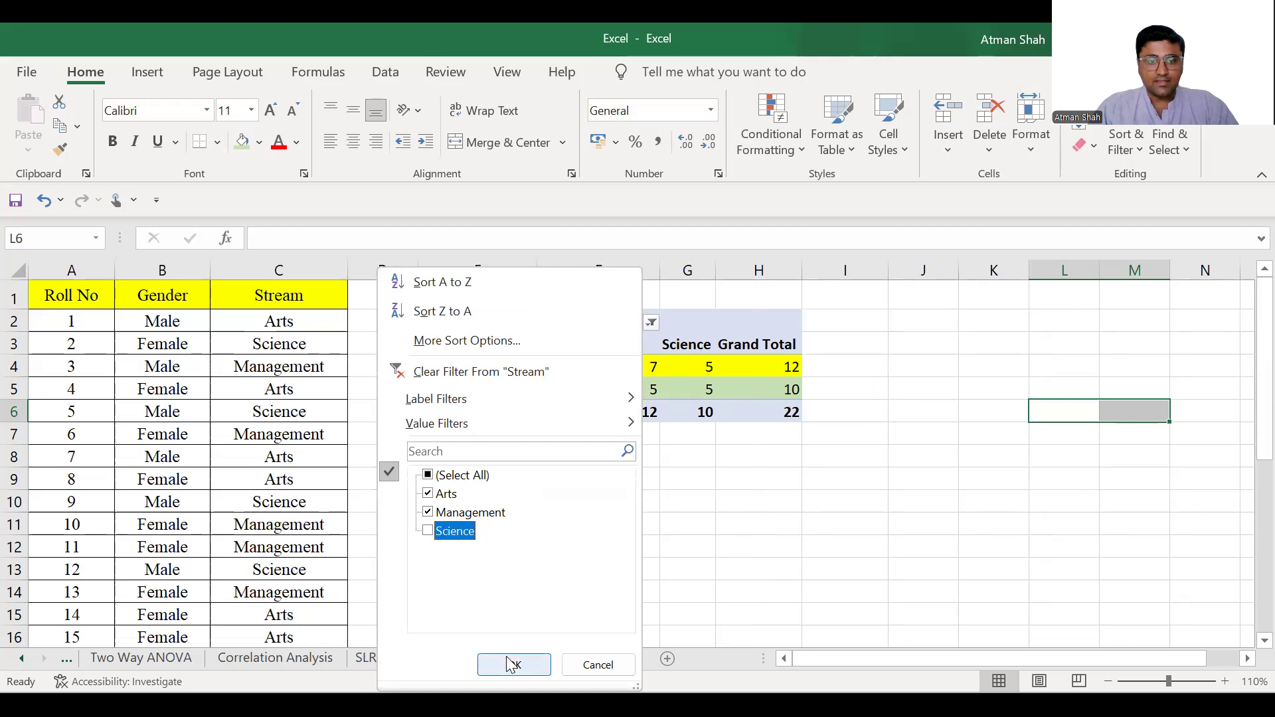
click(511, 664)
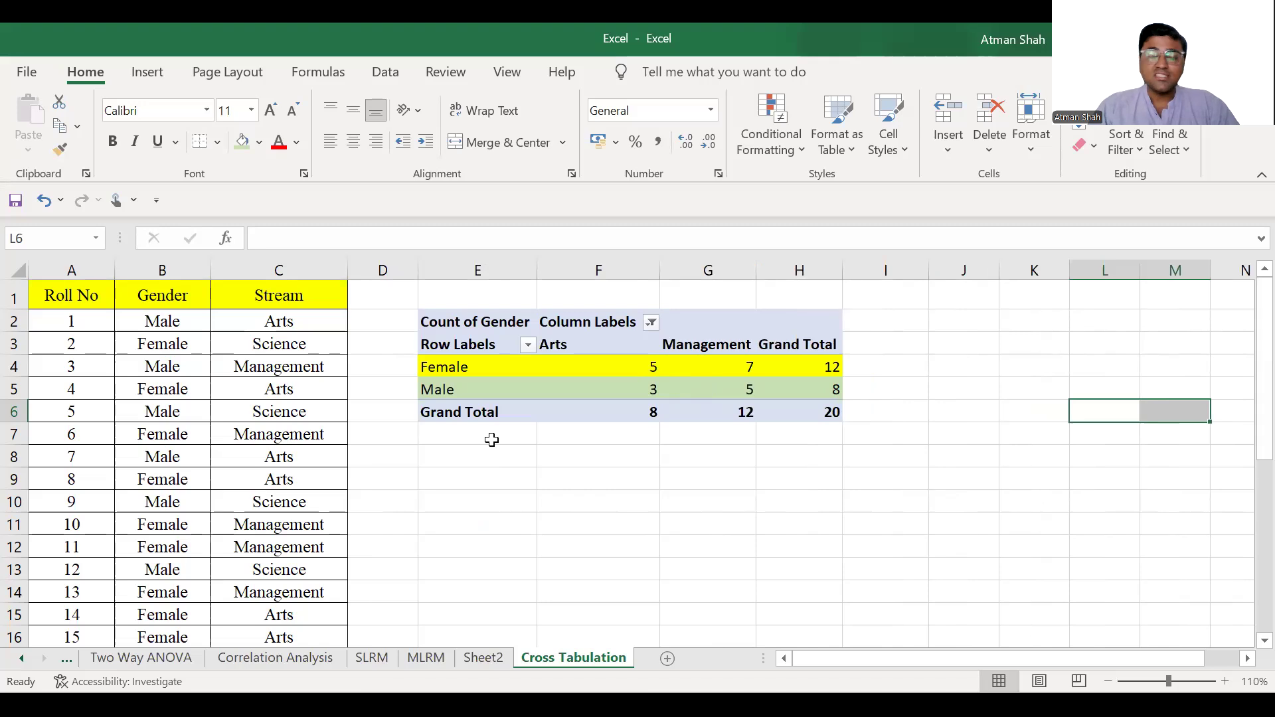
- Re-include Science so Arts, Management and Science columns all show
click(649, 321)
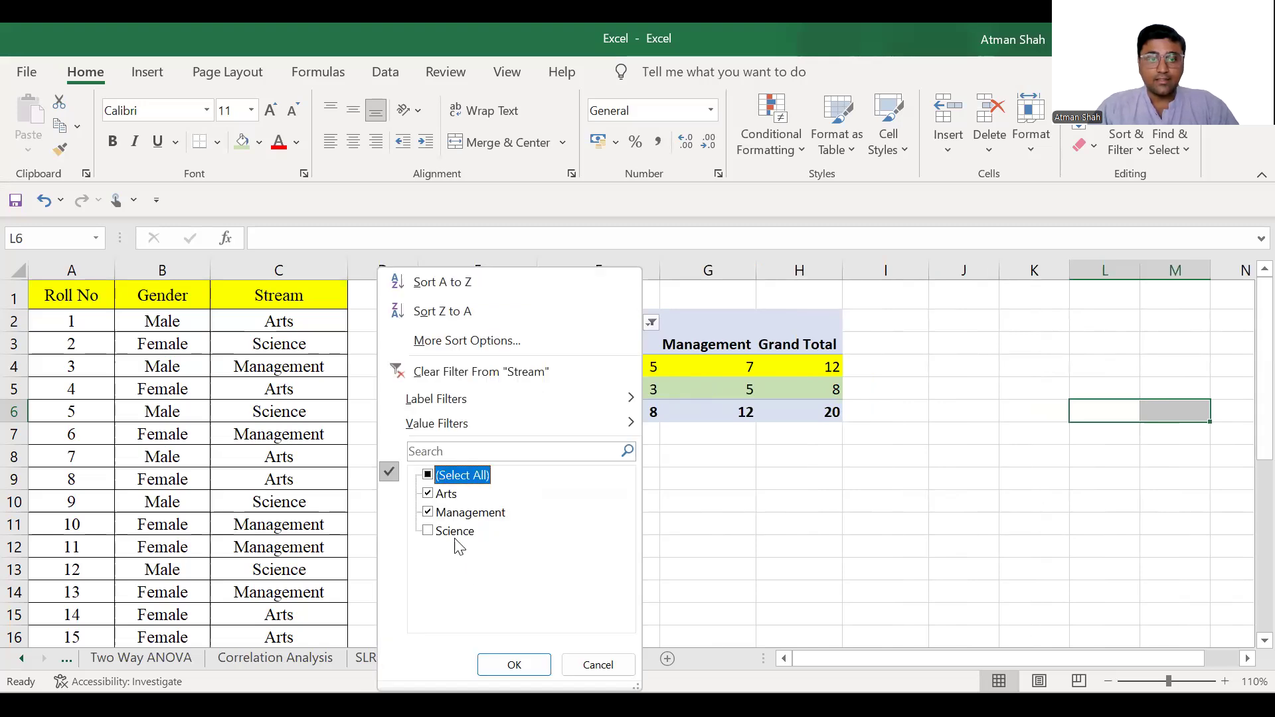
click(428, 531)
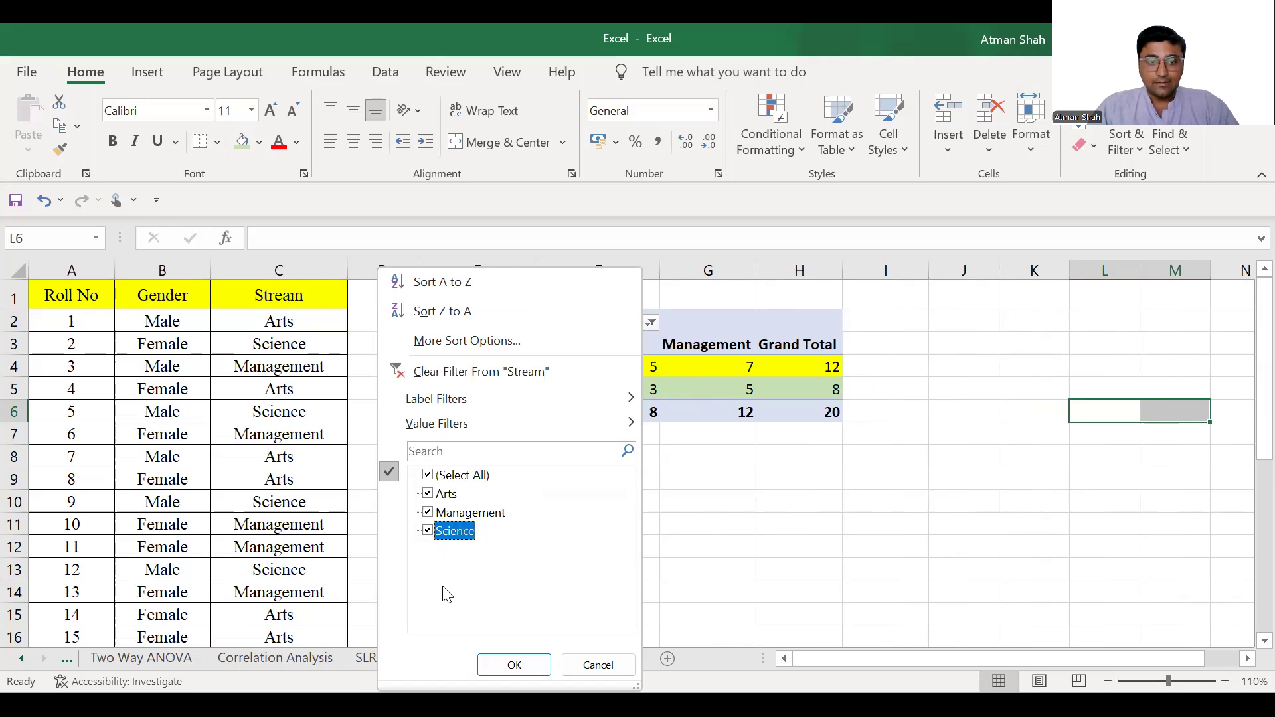
click(511, 665)
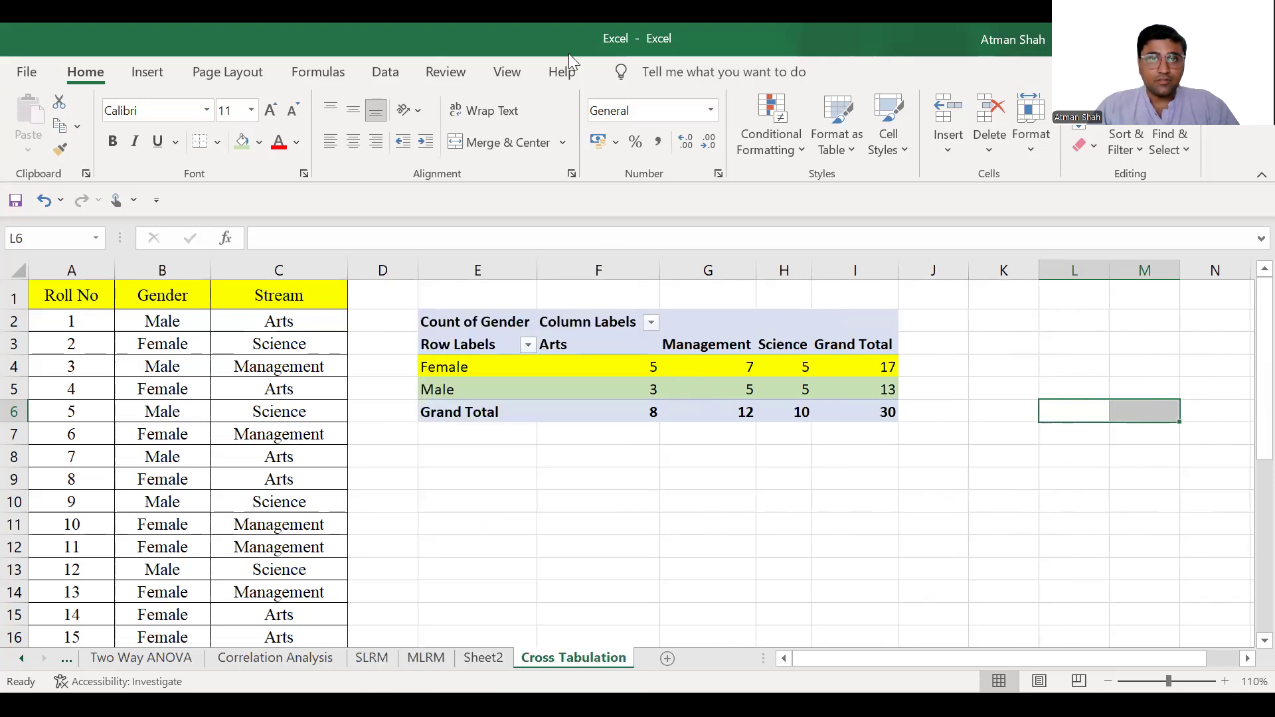